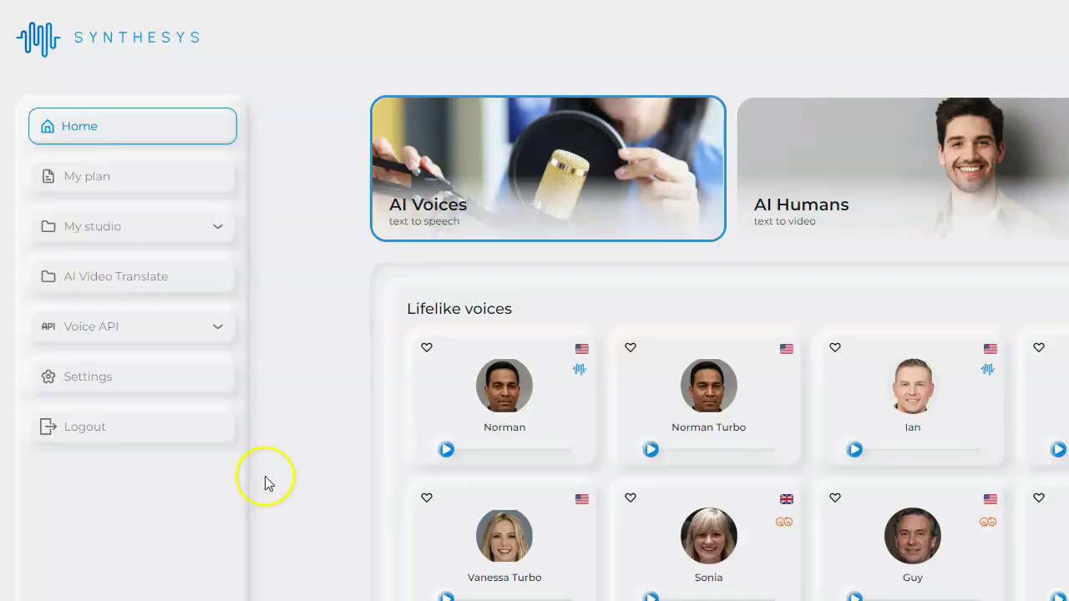
Go to AI Video Translate with the snowy selfie video loaded.
click(105, 283)
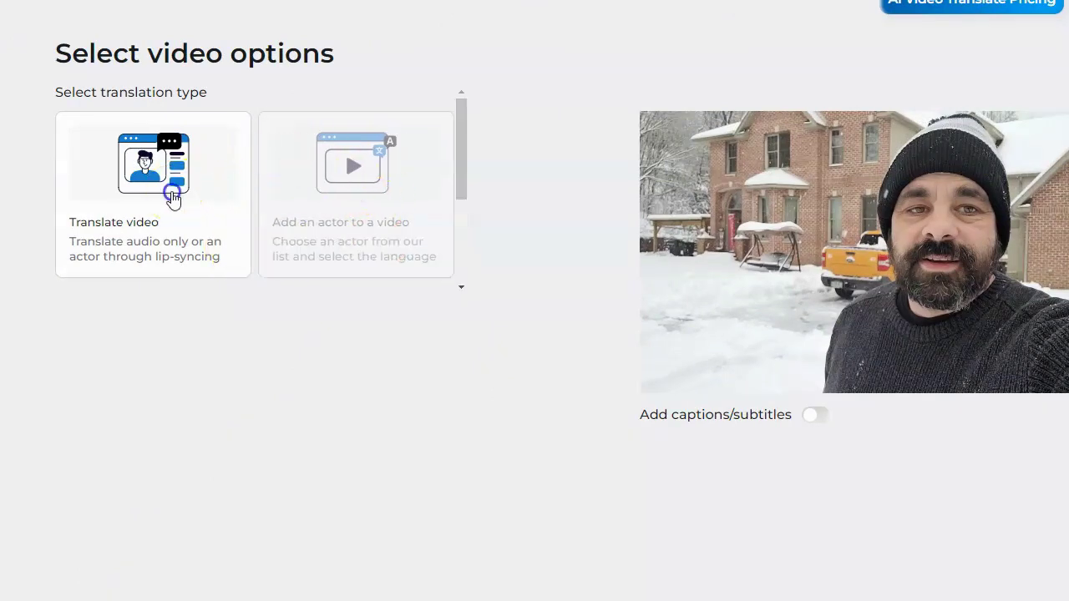
Choose Translate video as the translation type for the selfie clip.
click(172, 198)
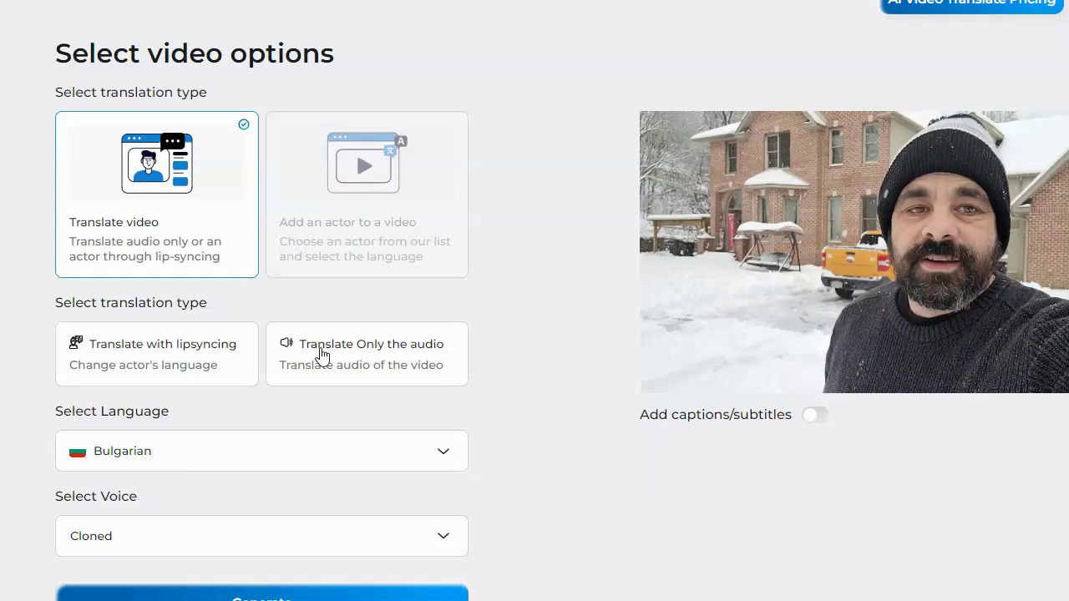
Select lip-synced translation and change the target language from Bulgarian to Turkish.
click(197, 349)
click(382, 448)
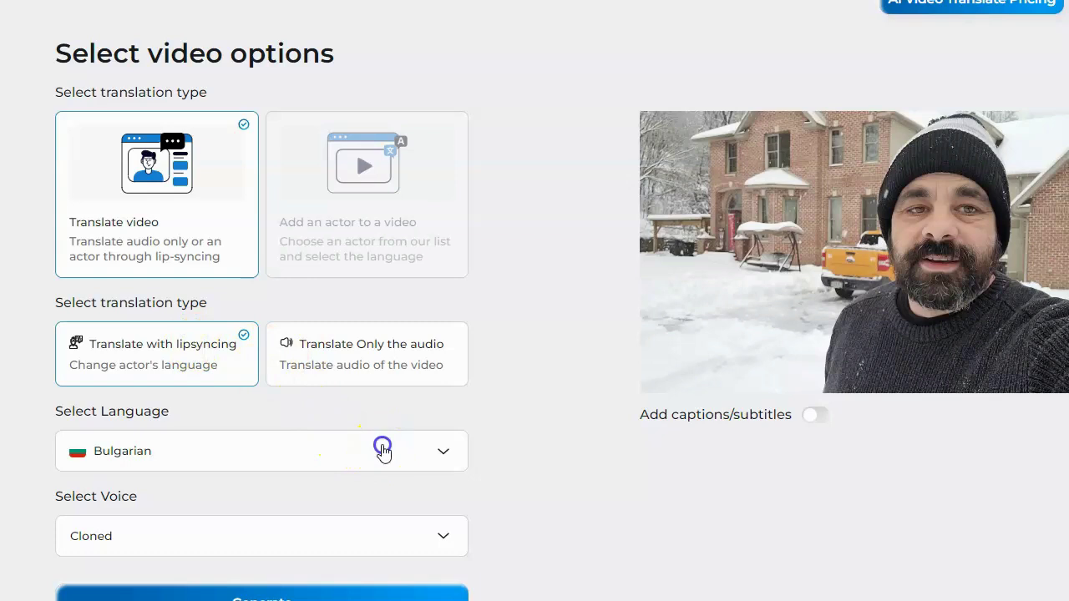
scroll(394, 509, down, 1)
scroll(394, 505, down, 2)
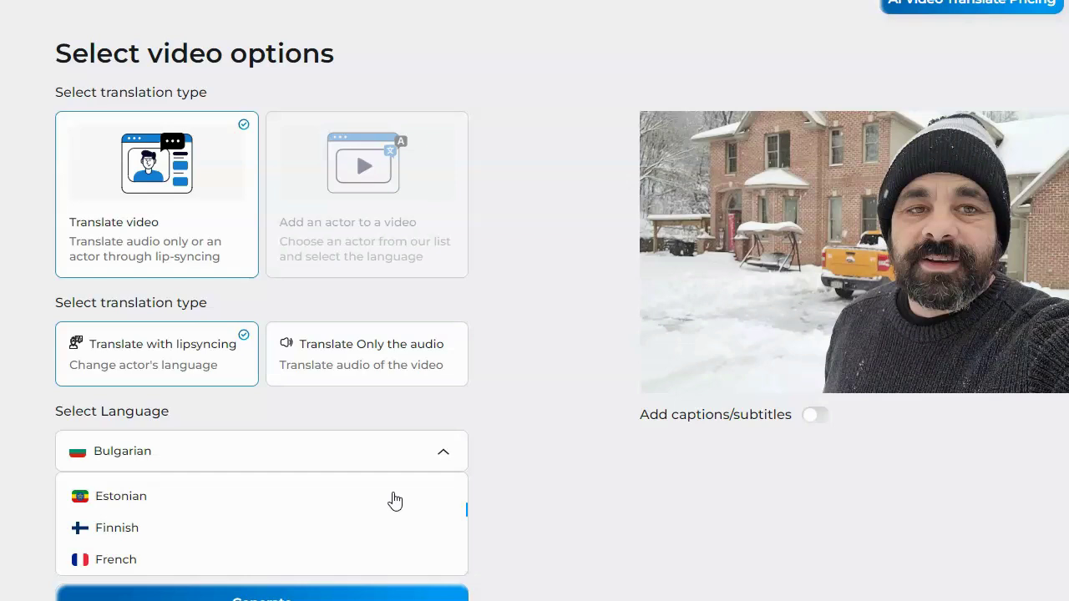
scroll(384, 498, down, 2)
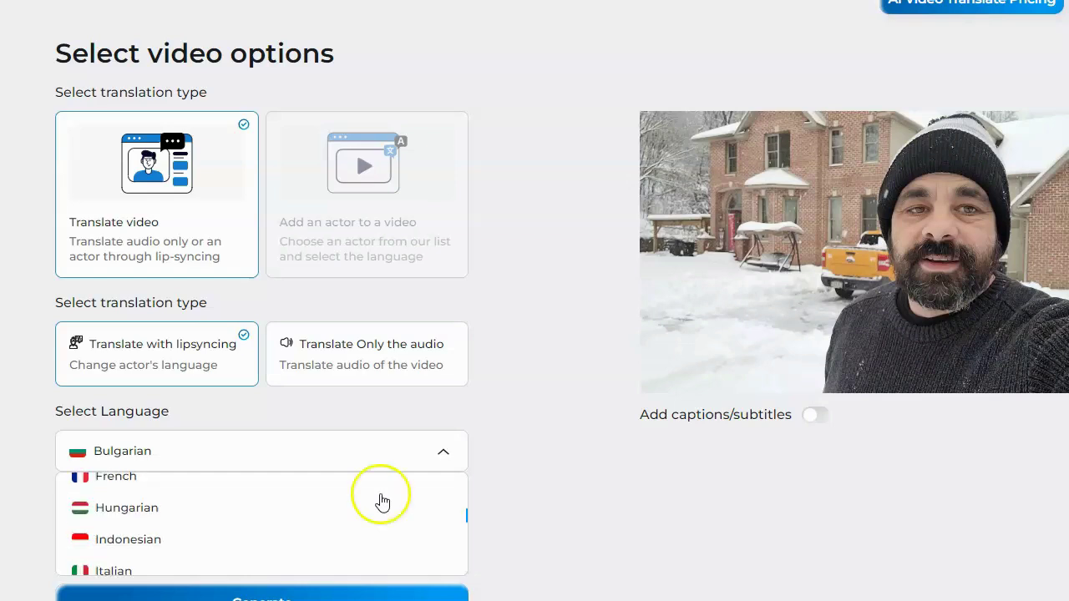
scroll(377, 497, down, 2)
scroll(379, 499, down, 2)
scroll(381, 502, down, 1)
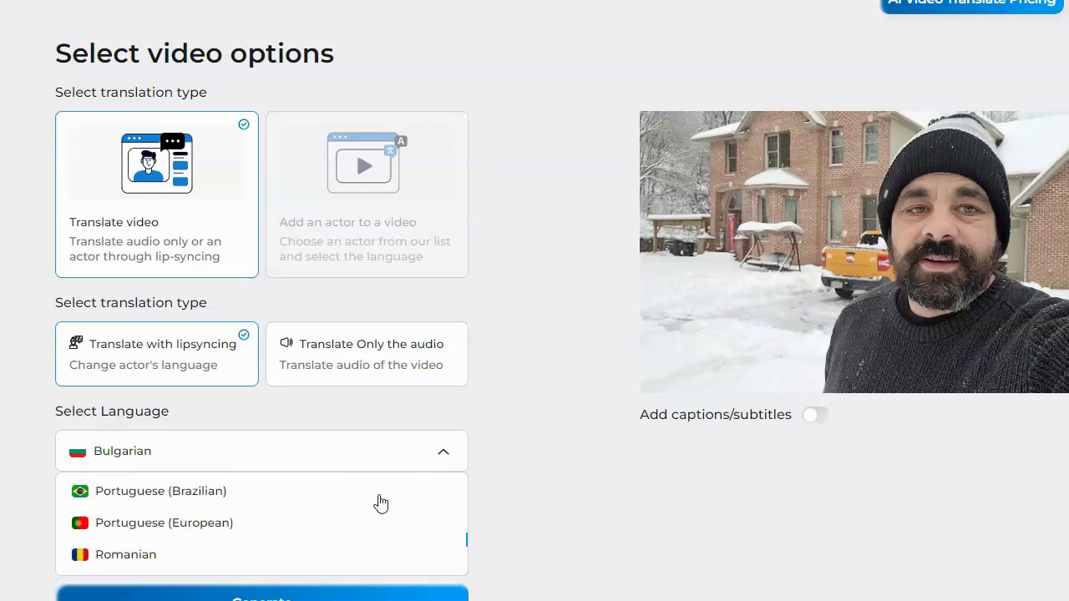
scroll(380, 502, down, 2)
scroll(381, 502, down, 2)
scroll(380, 501, down, 2)
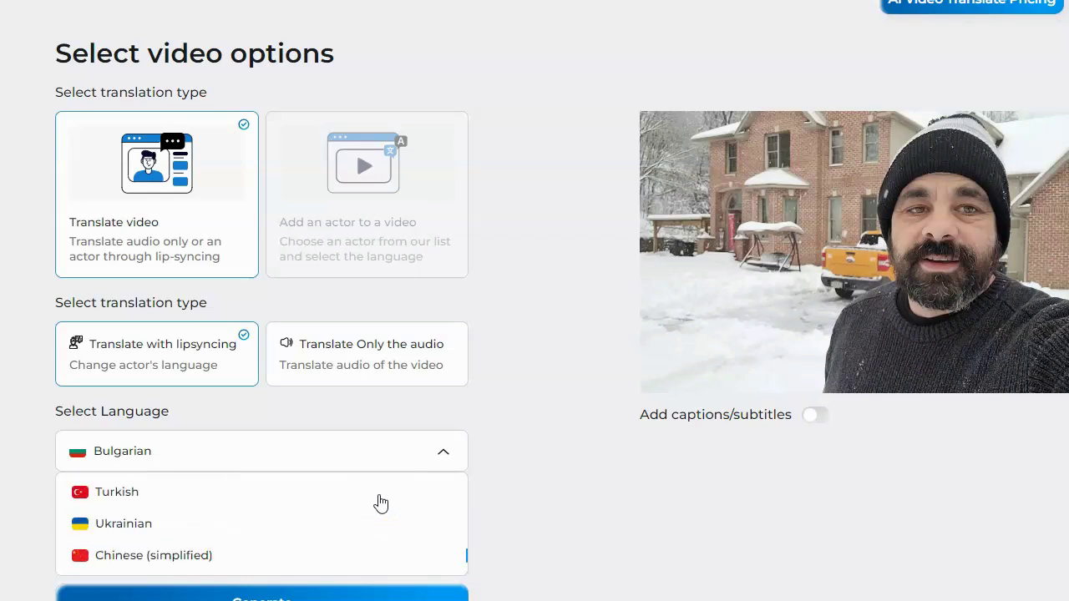
click(132, 497)
scroll(217, 518, down, 1)
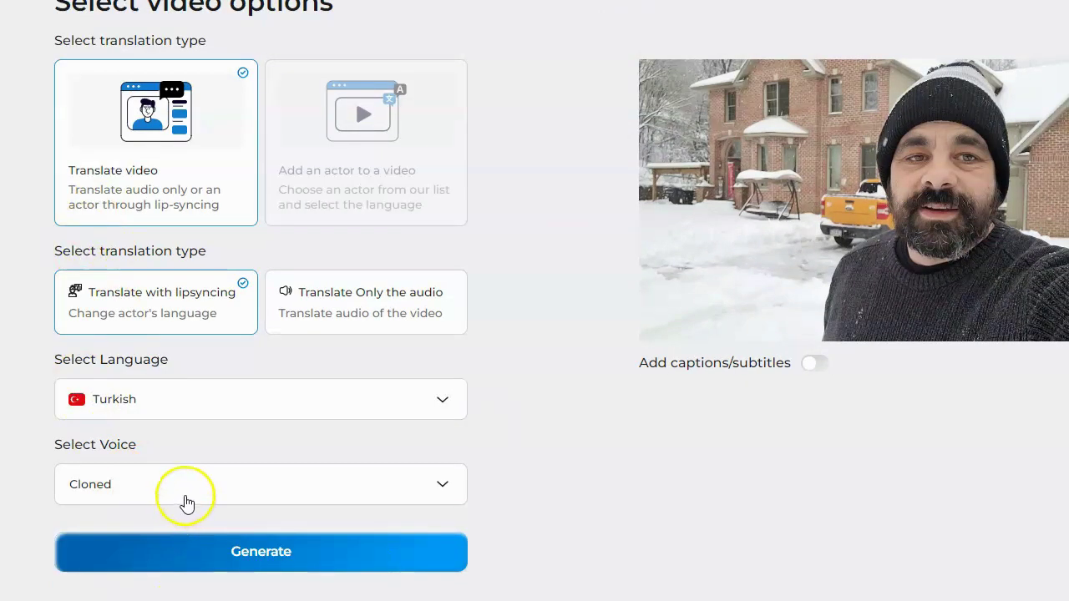
click(184, 491)
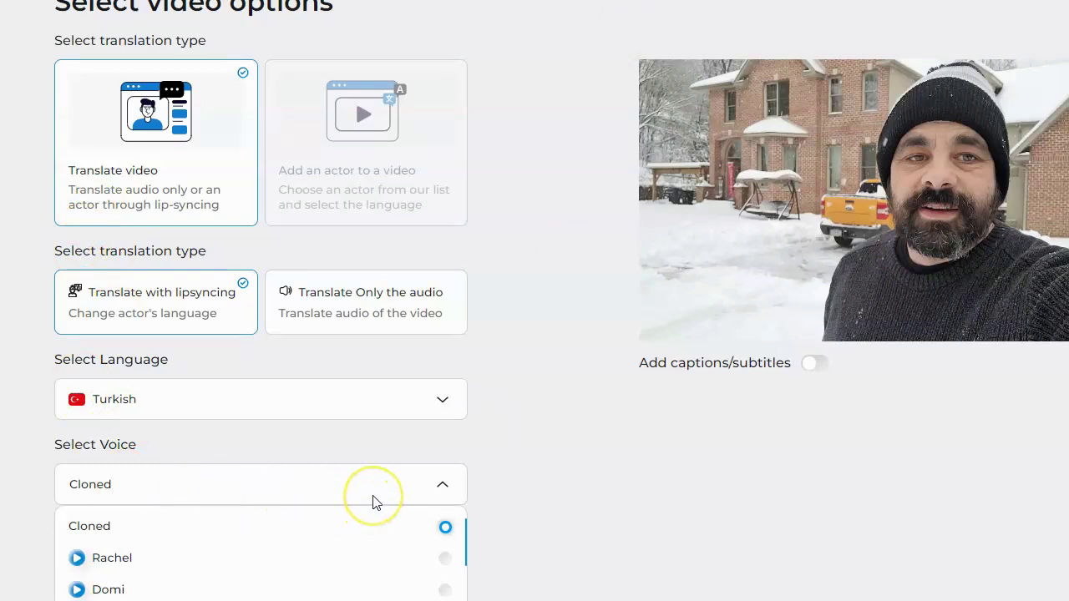
click(89, 526)
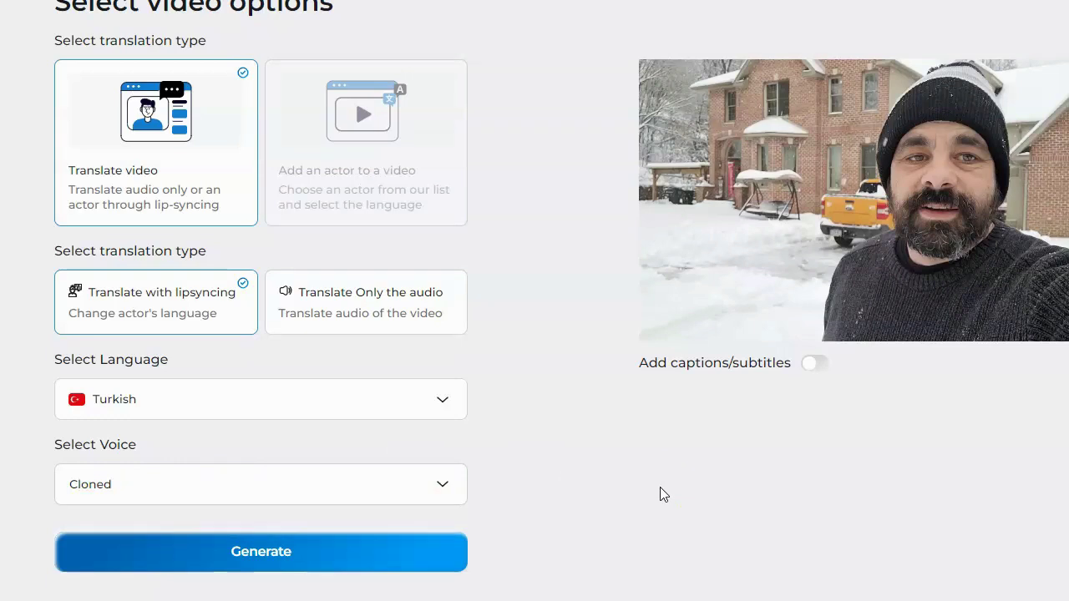
Generate the Turkish lip-synced translation of the 19-second video.
click(261, 562)
click(262, 557)
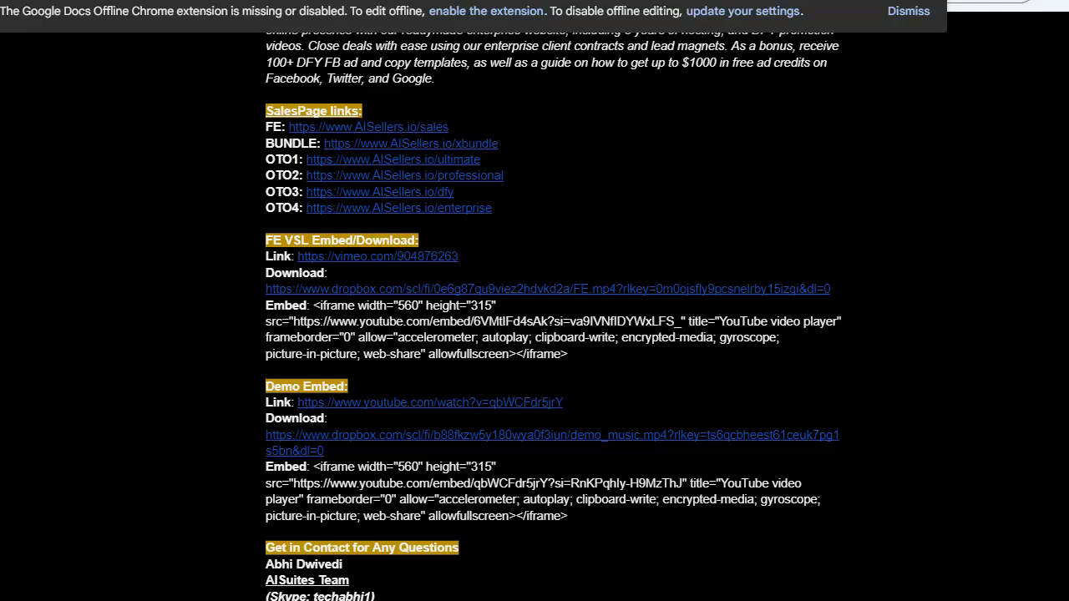
Return to Synthesys to view the finished Turkish lip-synced video.
click(453, 126)
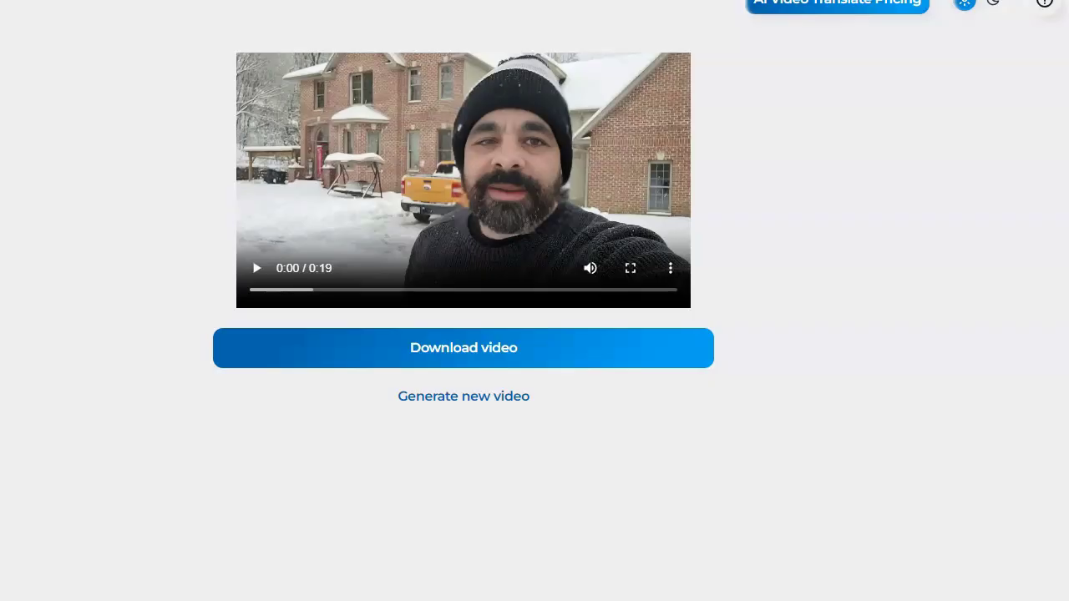